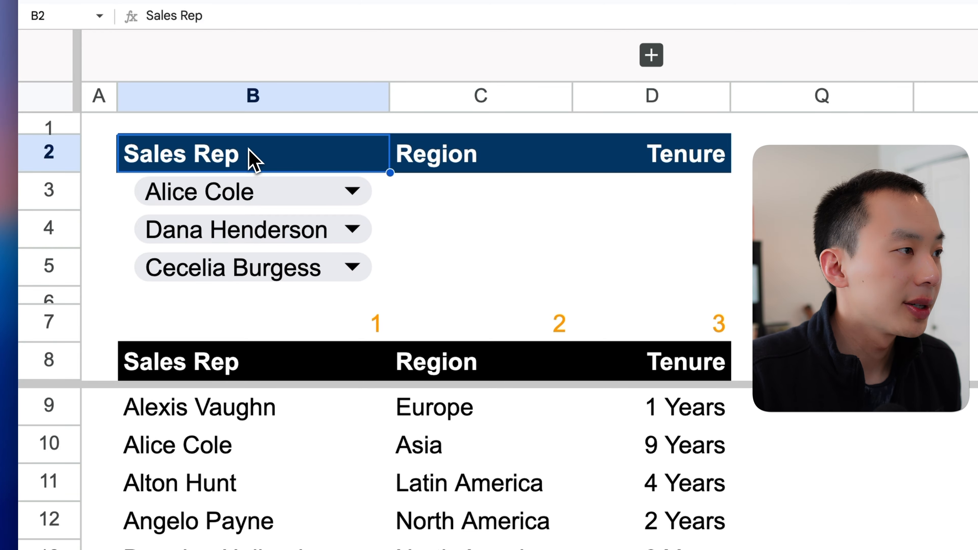
Start a VLOOKUP formula in C3 with the sales rep cell B3 as the search key.
scroll(414, 538, "down", 5)
scroll(383, 412, "up", 5)
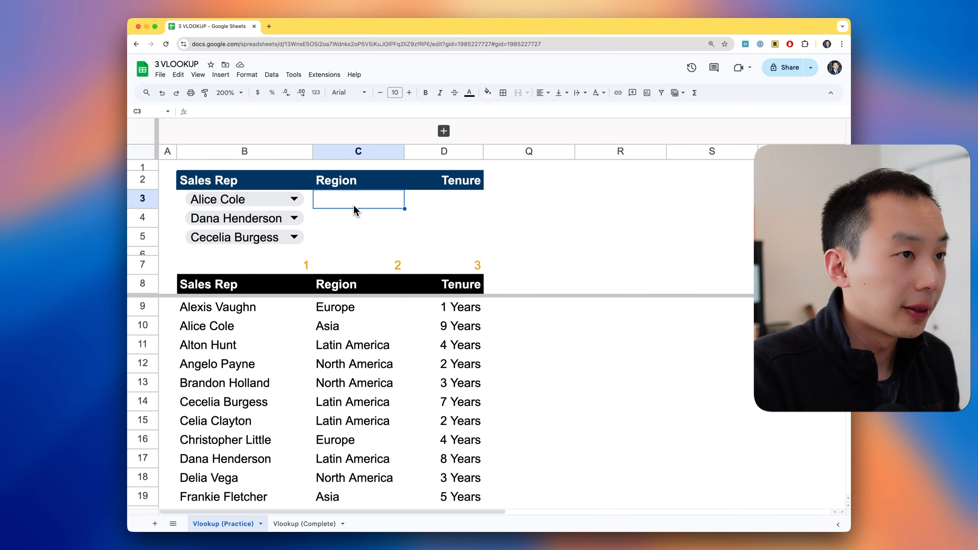
type("=vl")
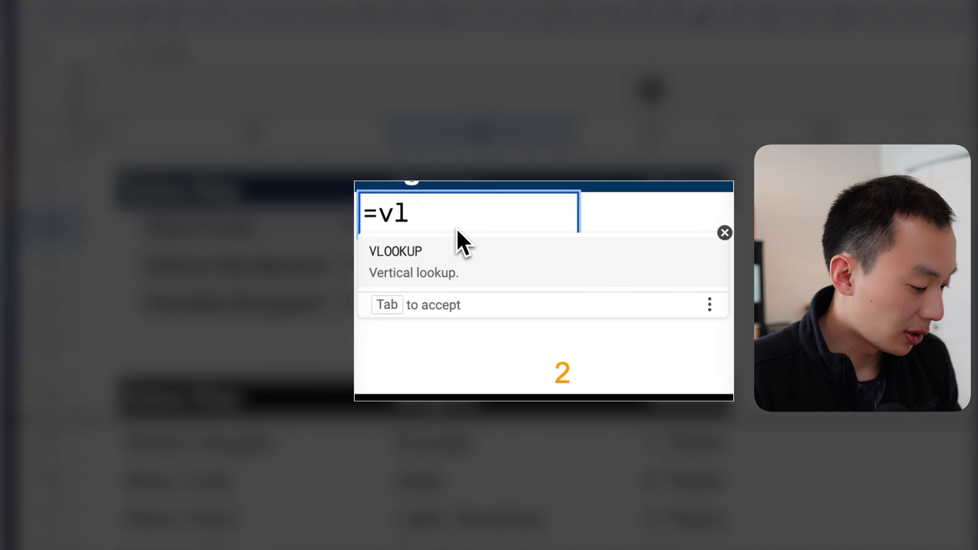
key("Tab")
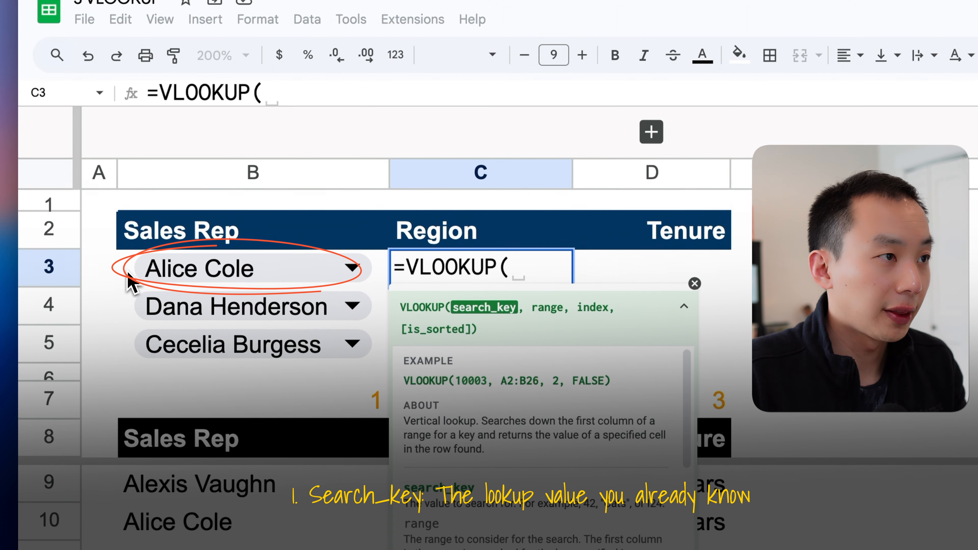
left_click(129, 274)
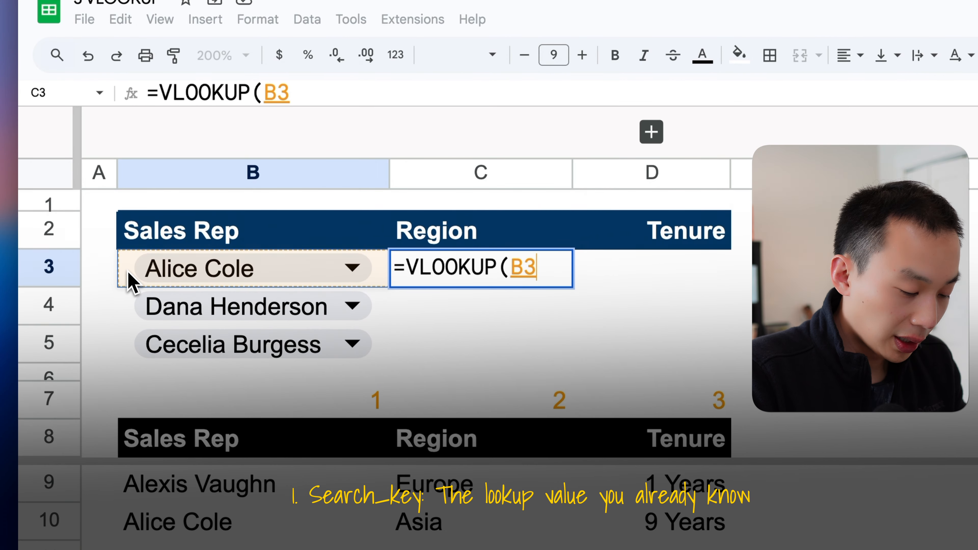
type(",")
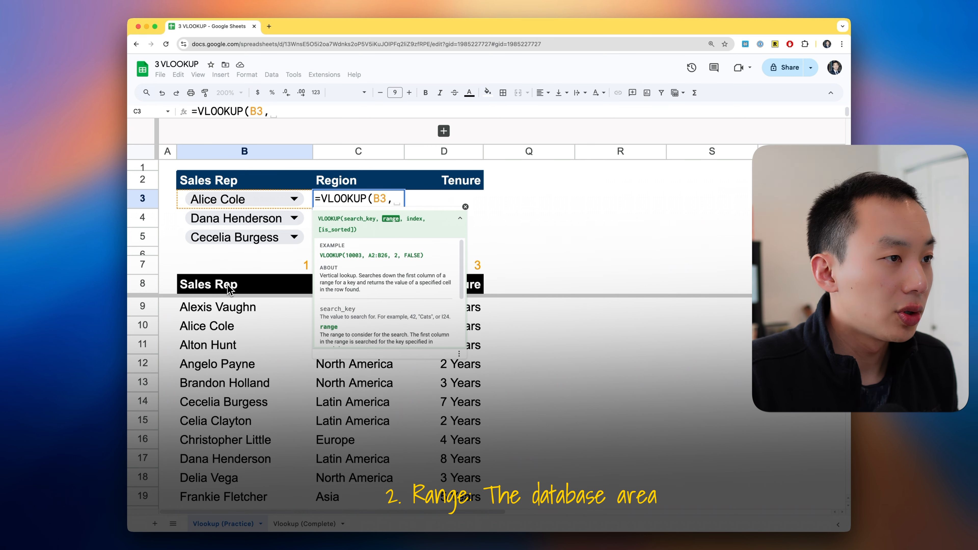
left_click_drag(227, 289, 420, 391)
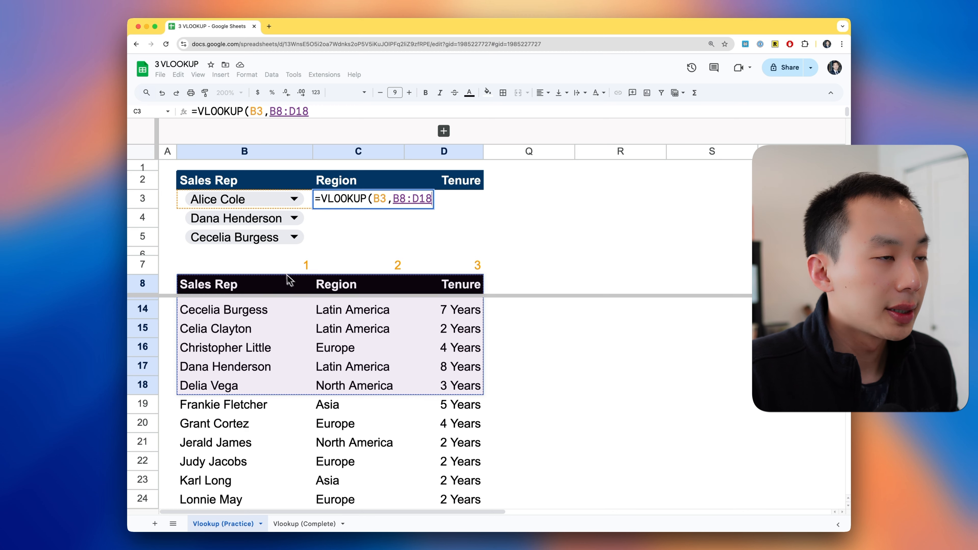
left_click(268, 270)
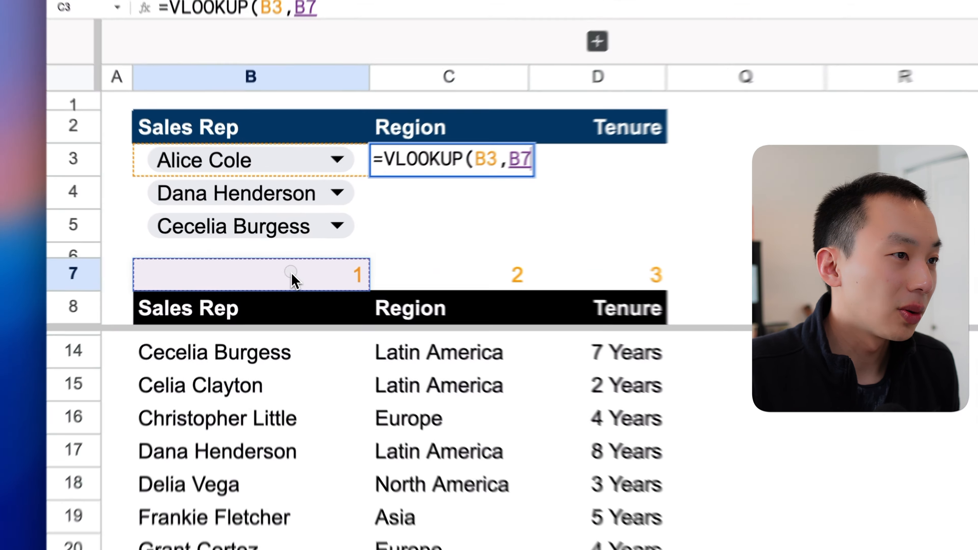
key("Up")
key("Right")
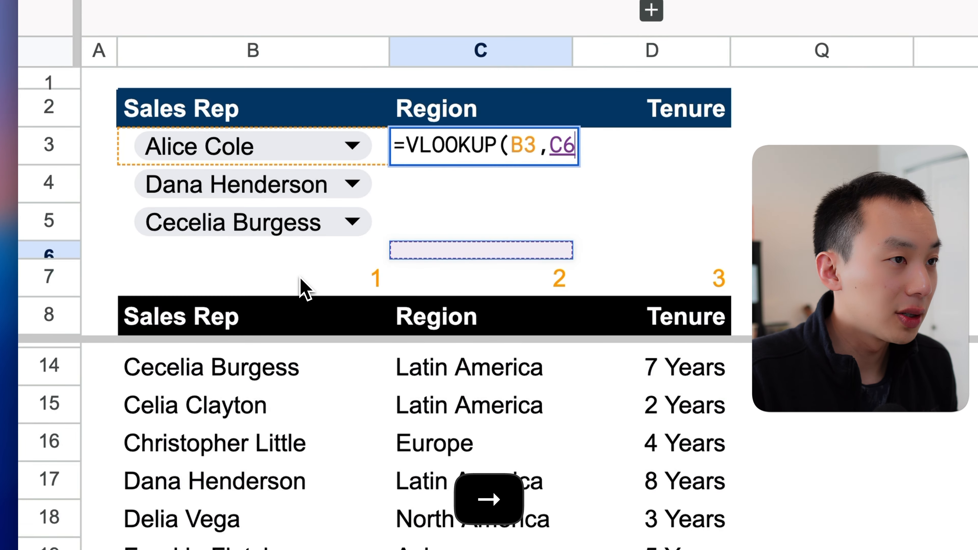
key("Down")
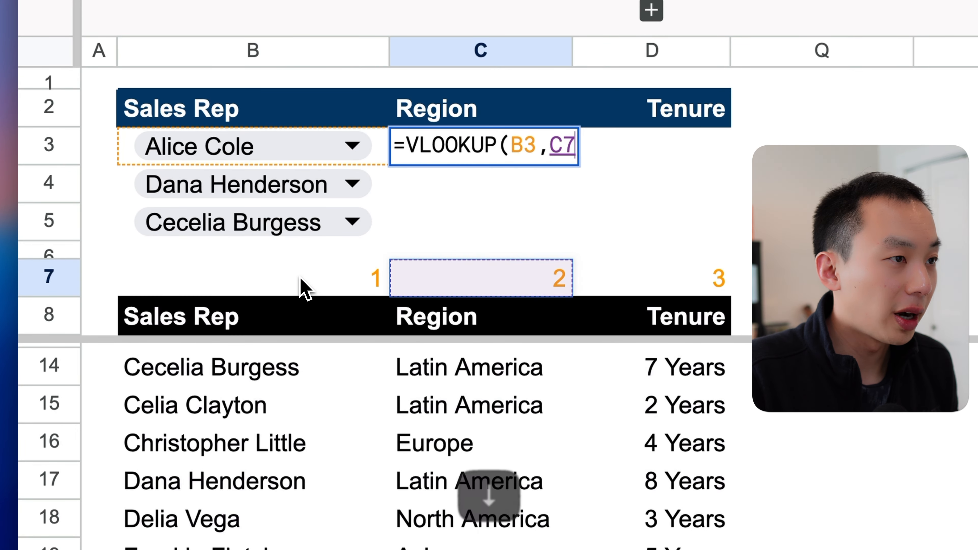
key("Left")
Set the lookup range to the whole sales rep table including headers, locked as $B$8:$D$33.
key("Down")
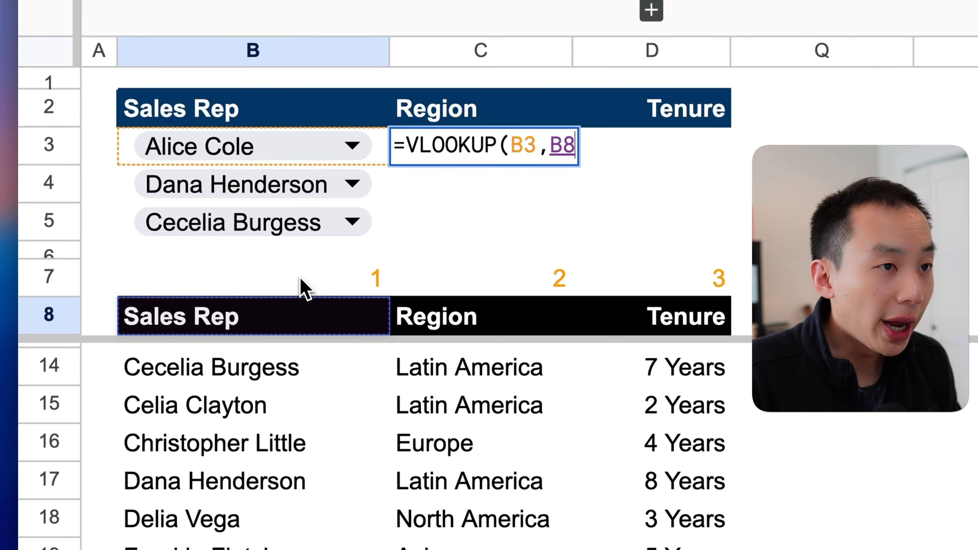
key("super+shift+Right")
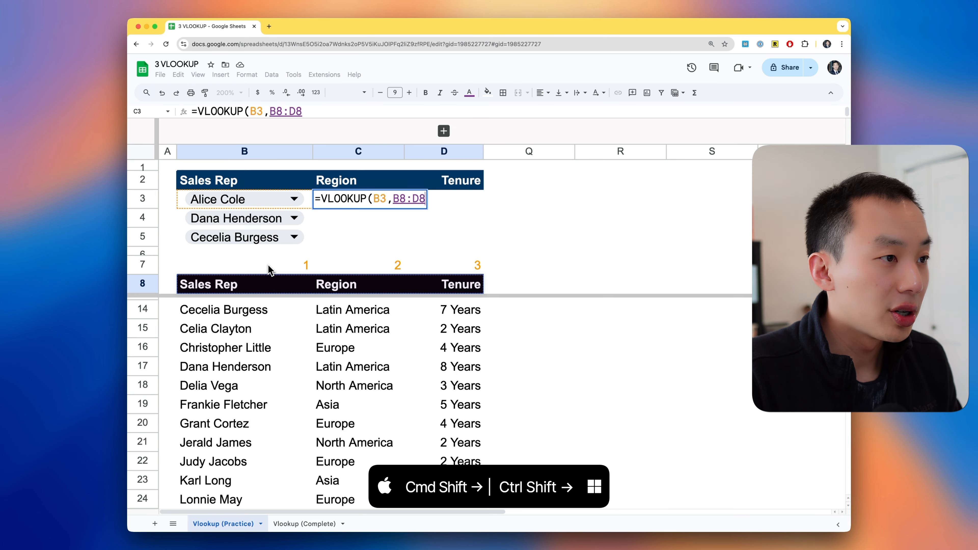
key("super+shift+Down")
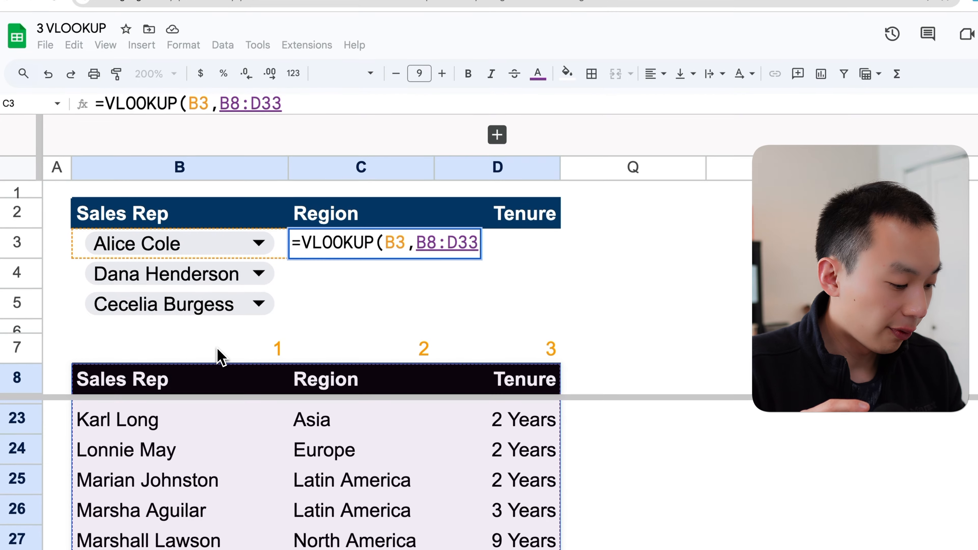
key("F4")
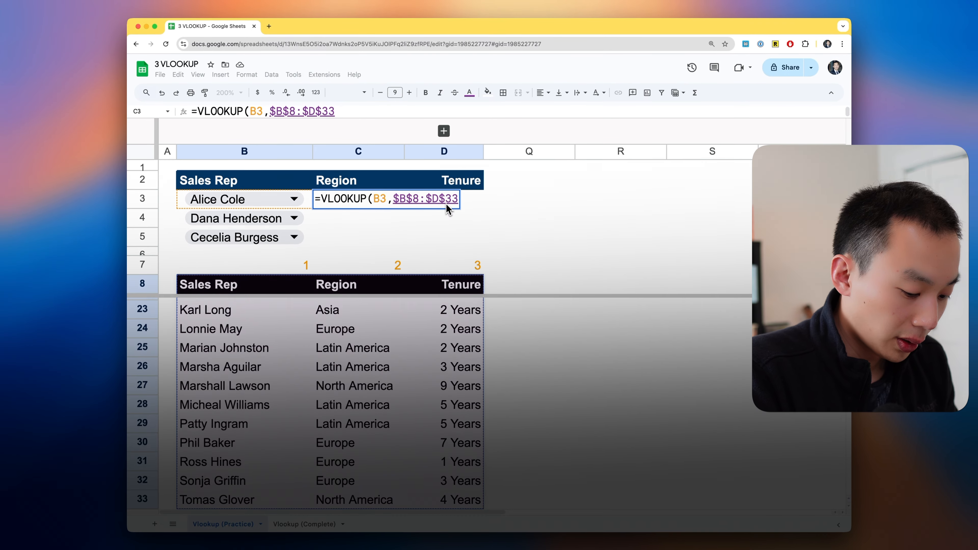
type(",")
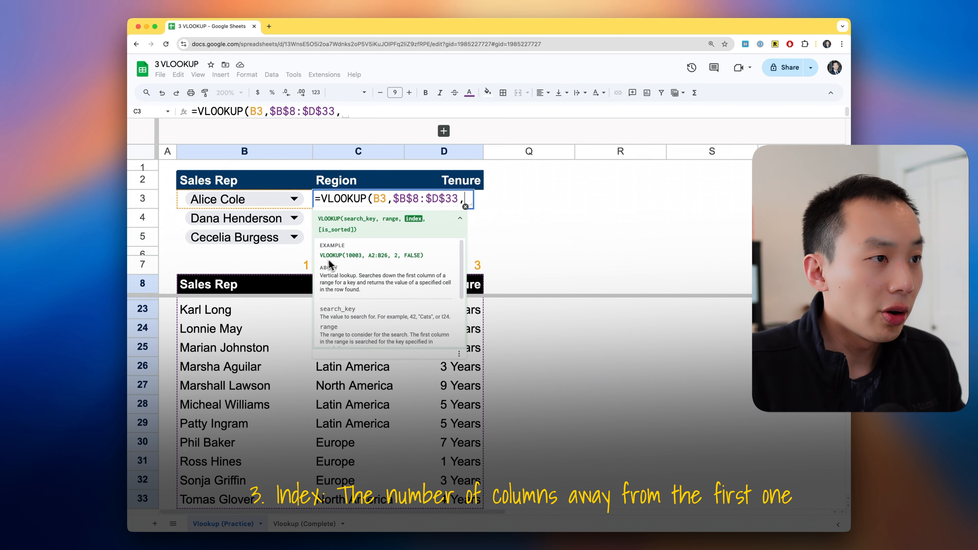
left_click(302, 270)
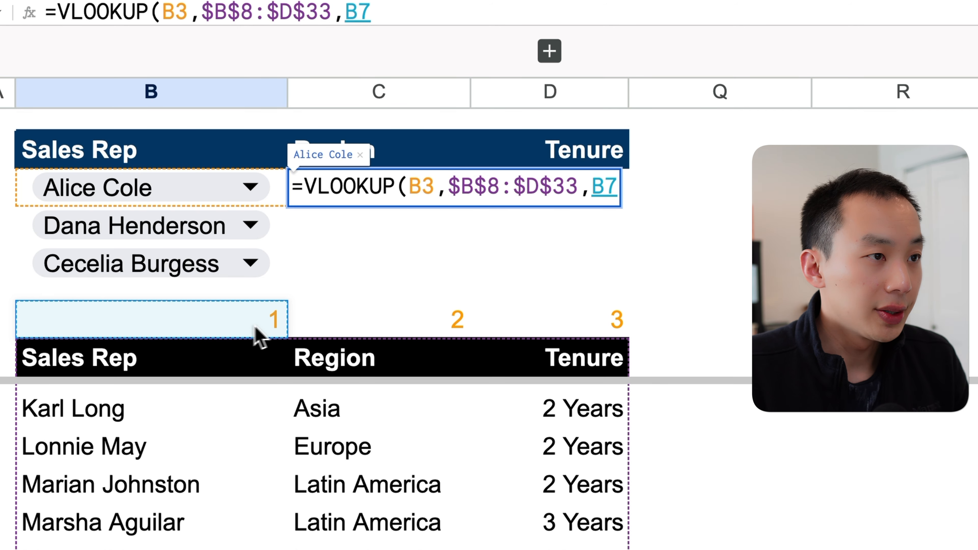
left_click(403, 330)
left_click(560, 323)
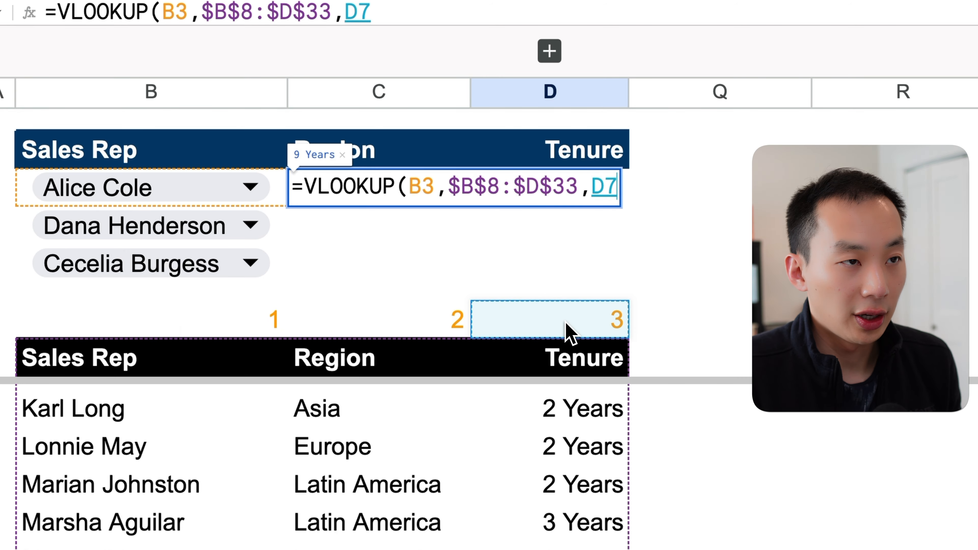
key("BackSpace")
Finish the C3 formula with column index 2 and false for an exact match.
type("2")
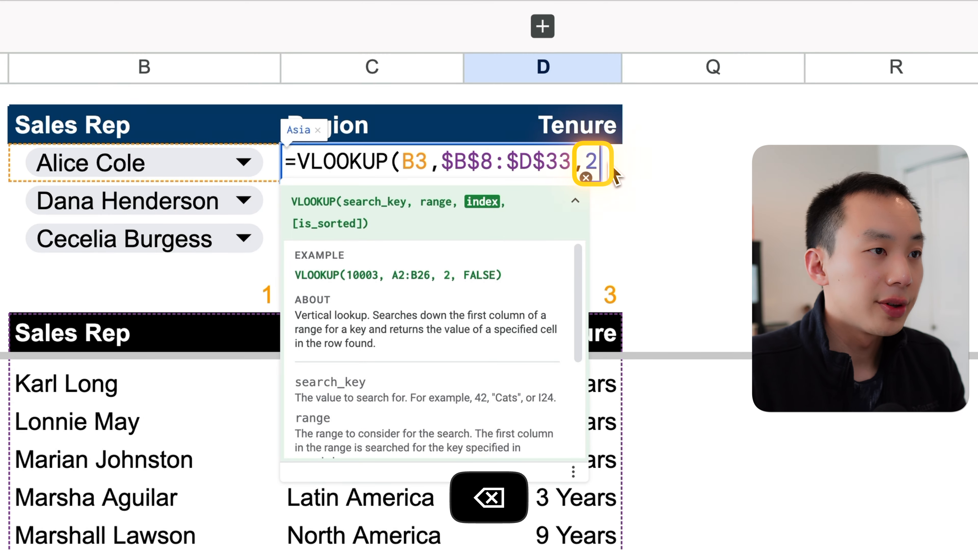
left_click(585, 177)
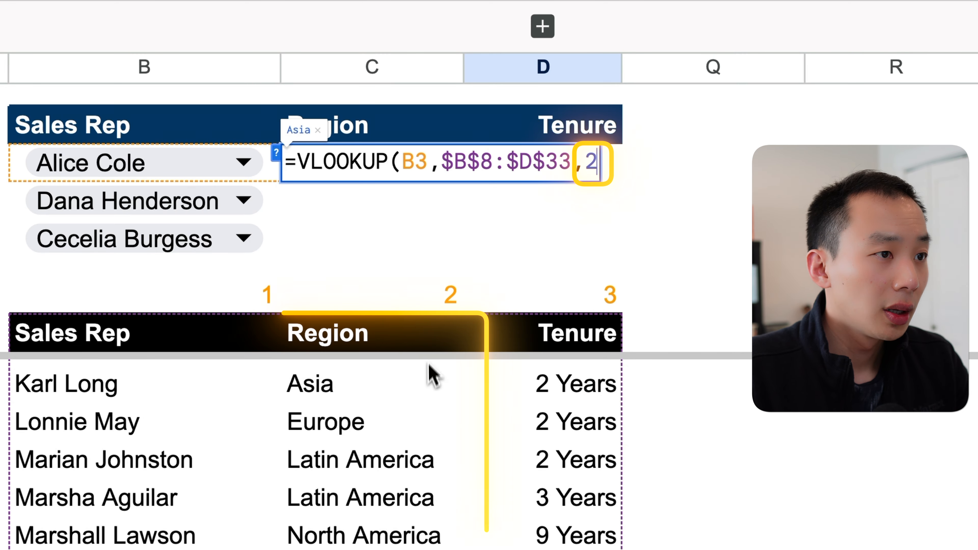
type(",")
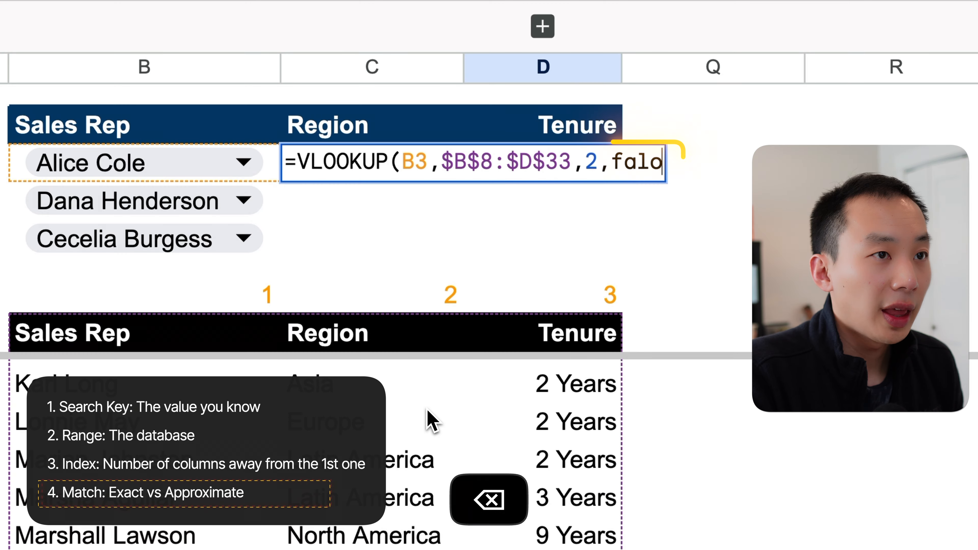
type("e)")
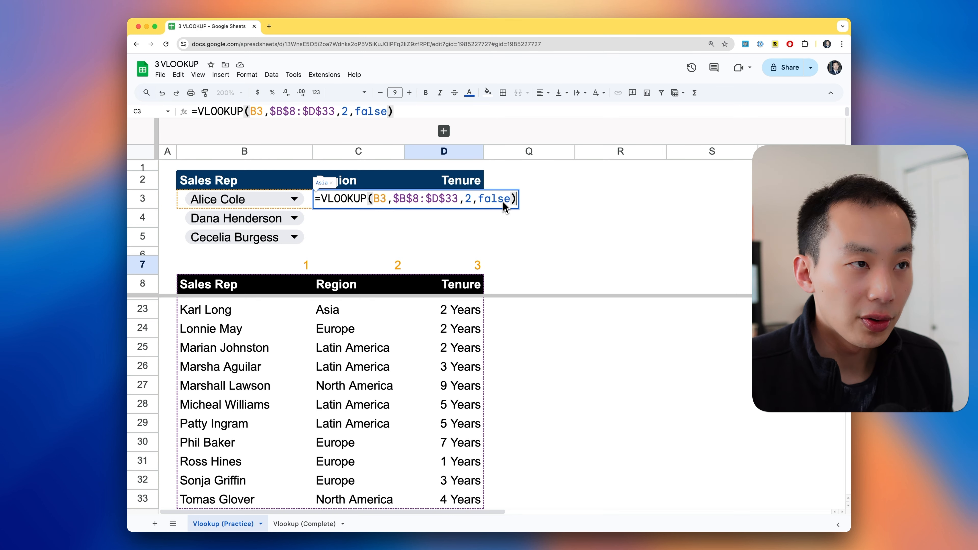
key("Return")
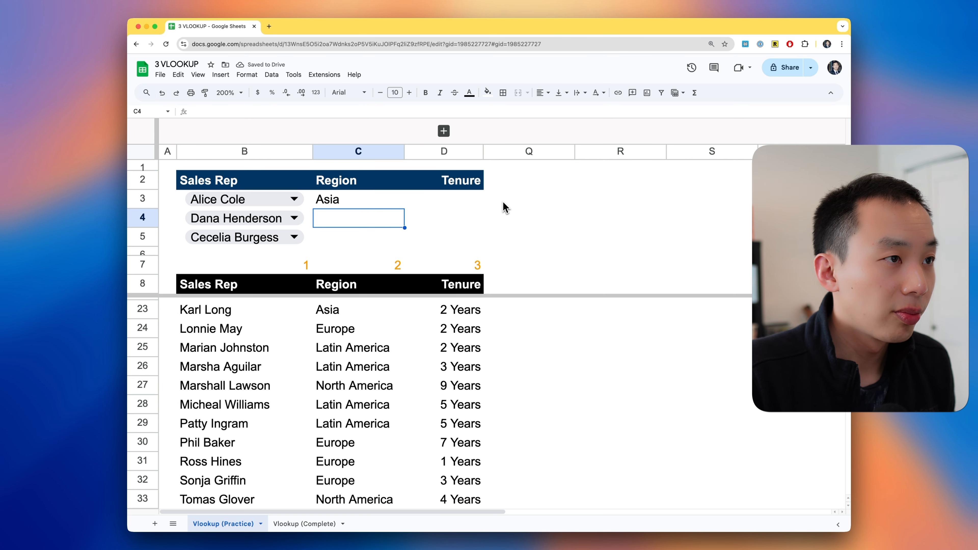
Copy the C3 region formula down to C5 and check the results against rows 17 and 14 of the table.
scroll(293, 343, "up", 5)
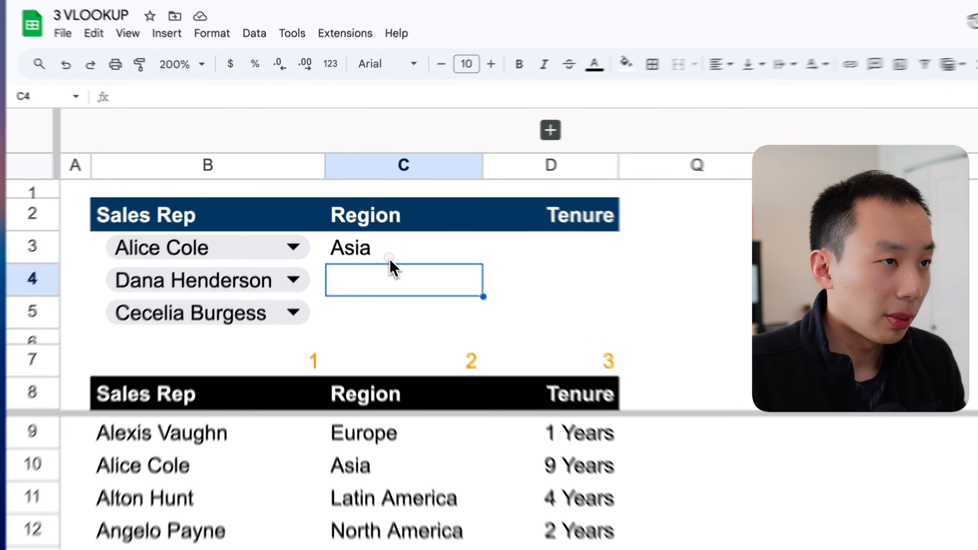
left_click(352, 206)
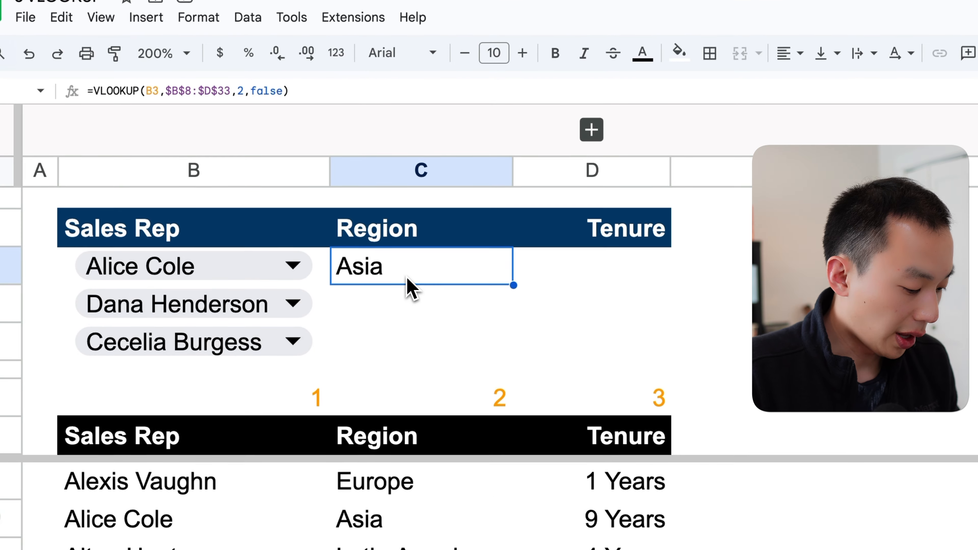
key("super+c")
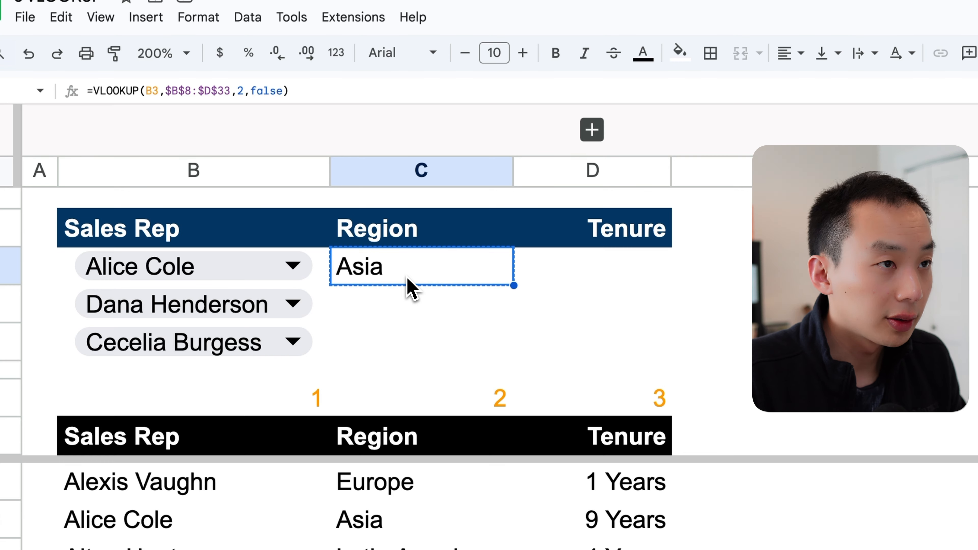
key("shift+Down")
key("shift+Down")
key("super+v")
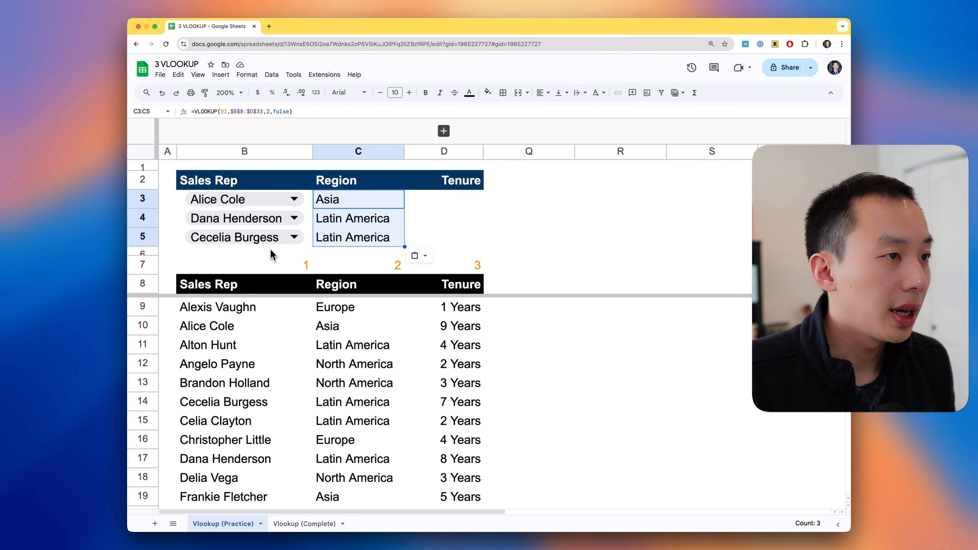
left_click(339, 464)
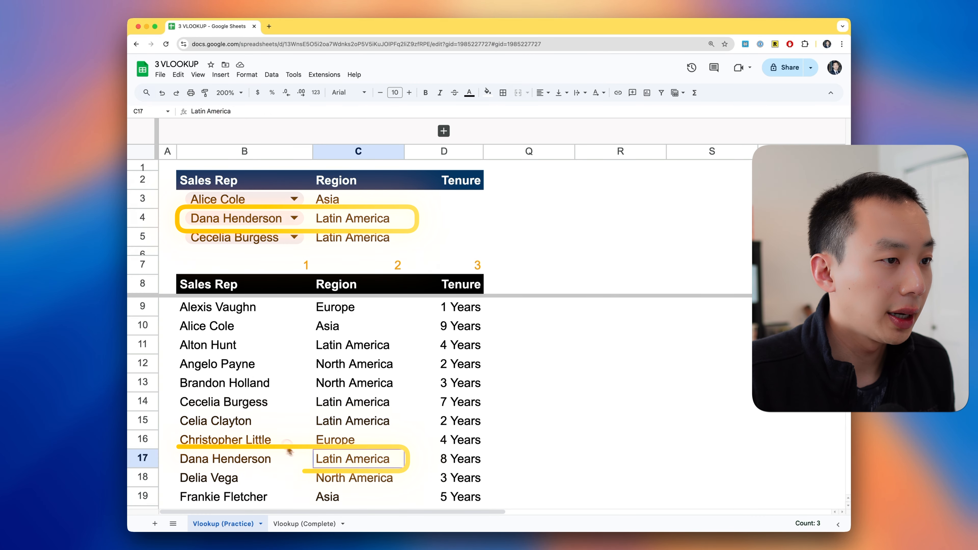
left_click(257, 466)
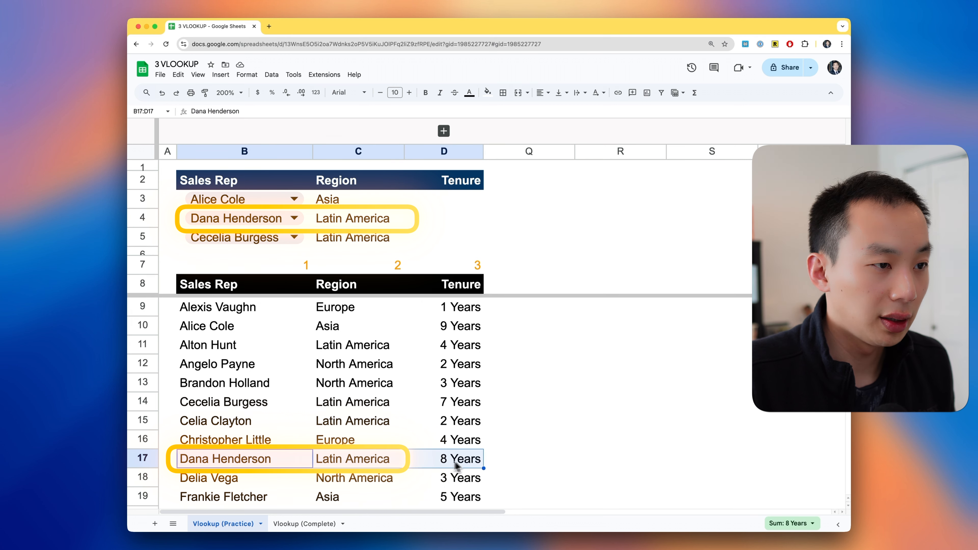
left_click_drag(247, 405, 445, 410)
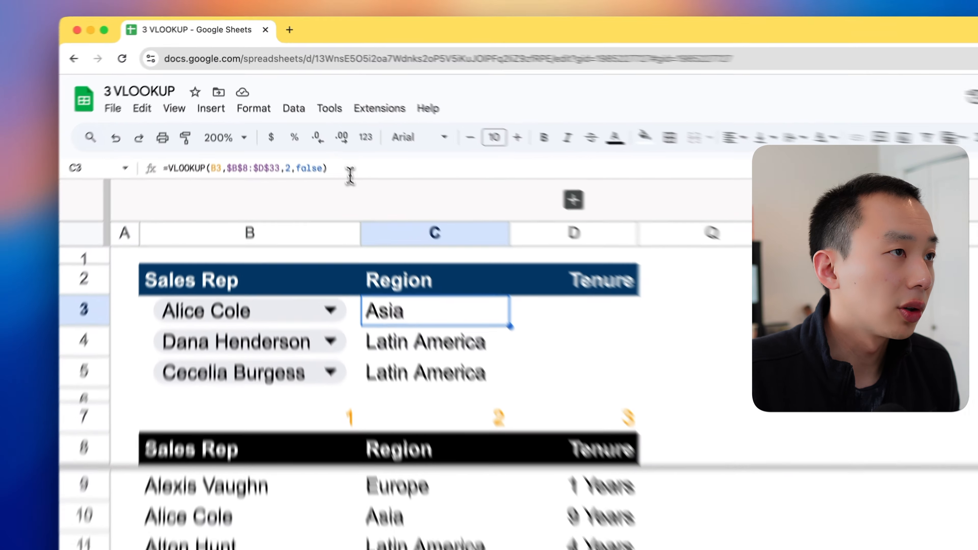
Reuse the exact C3 formula text in D3 and set its column index to 3 for the tenure.
left_click_drag(295, 112, 154, 111)
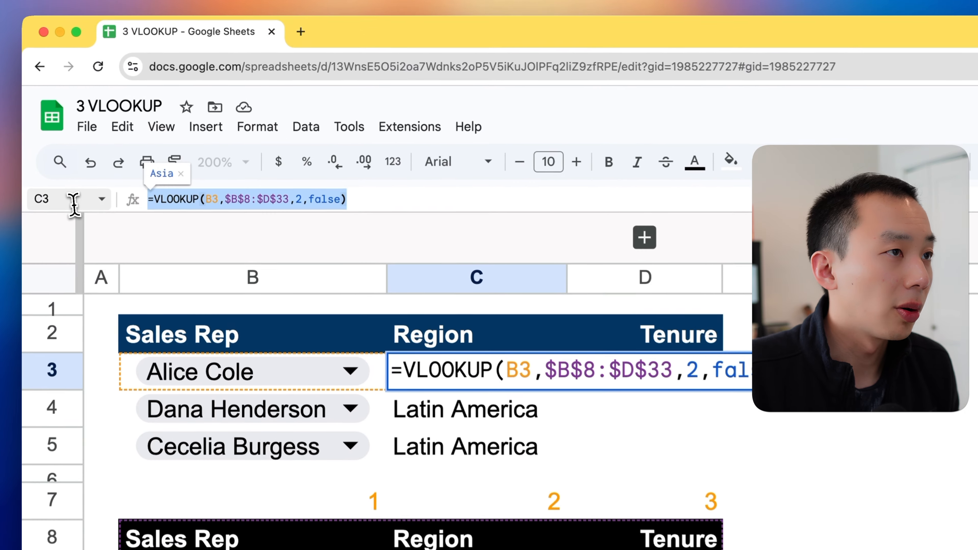
key("super+c")
key("Tab")
key("super+v")
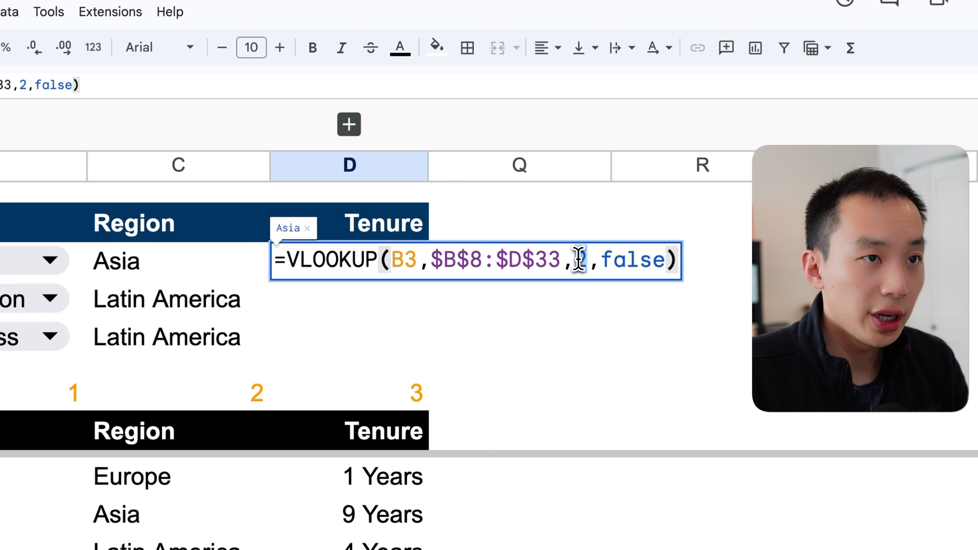
left_click(579, 259)
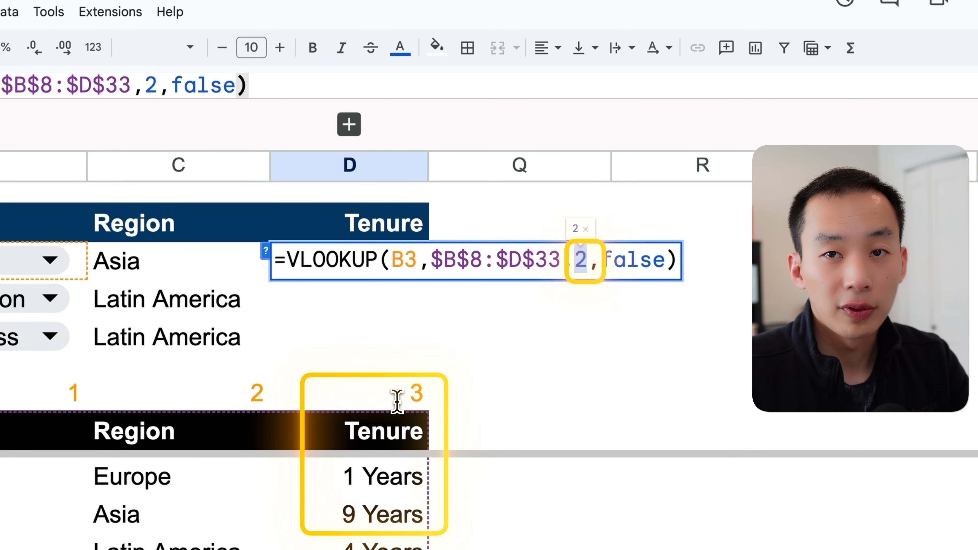
type("3")
key("Return")
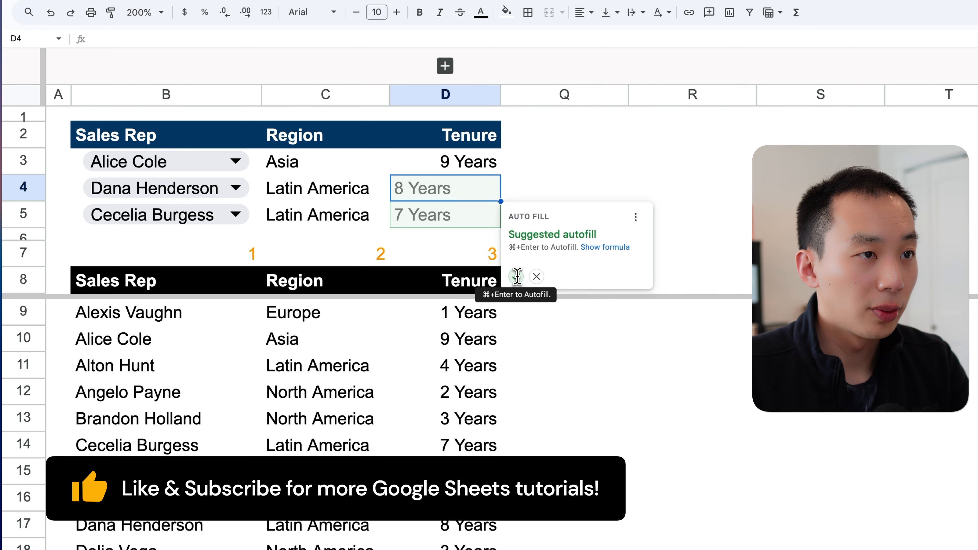
Autofill the tenure formula into D4:D5 and change the sales rep in B3 to the one listed in row 12.
key("super+Return")
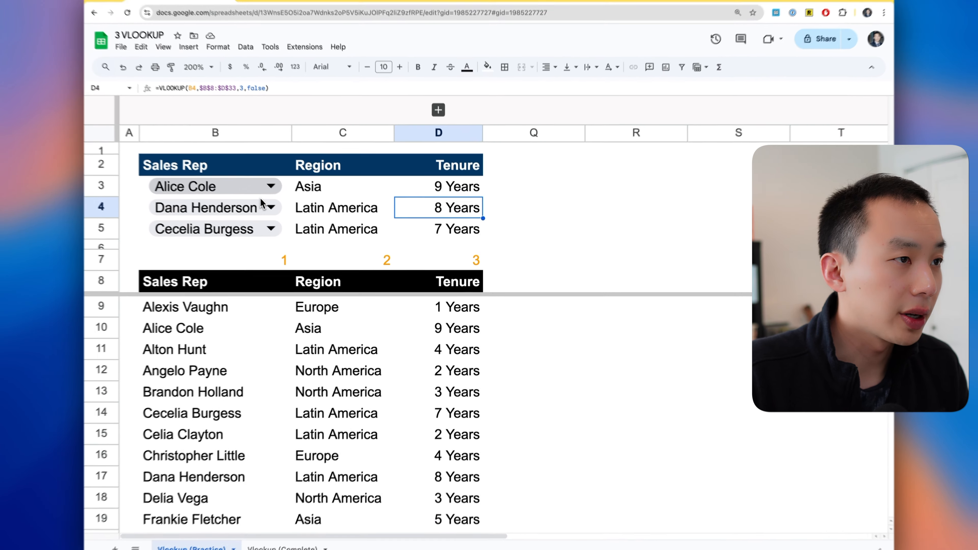
left_click(294, 199)
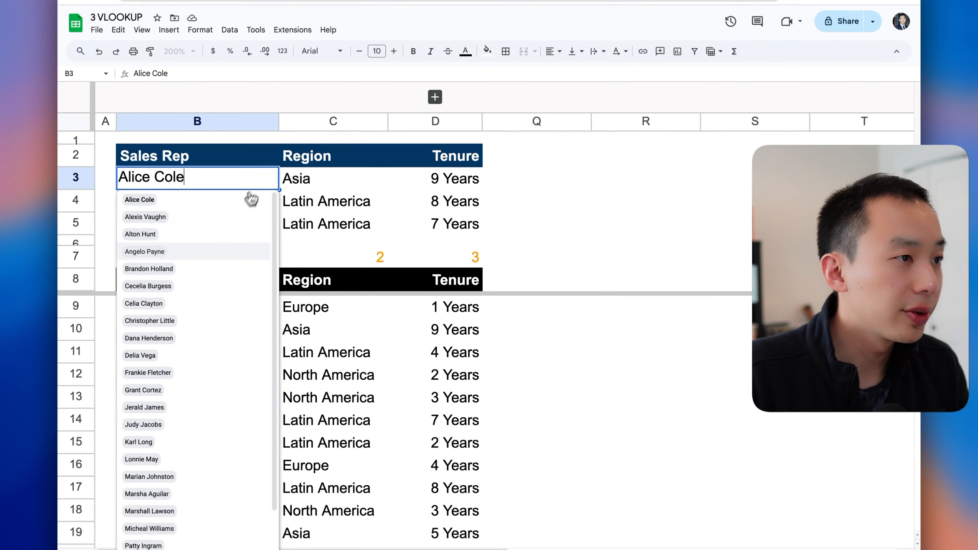
left_click(256, 260)
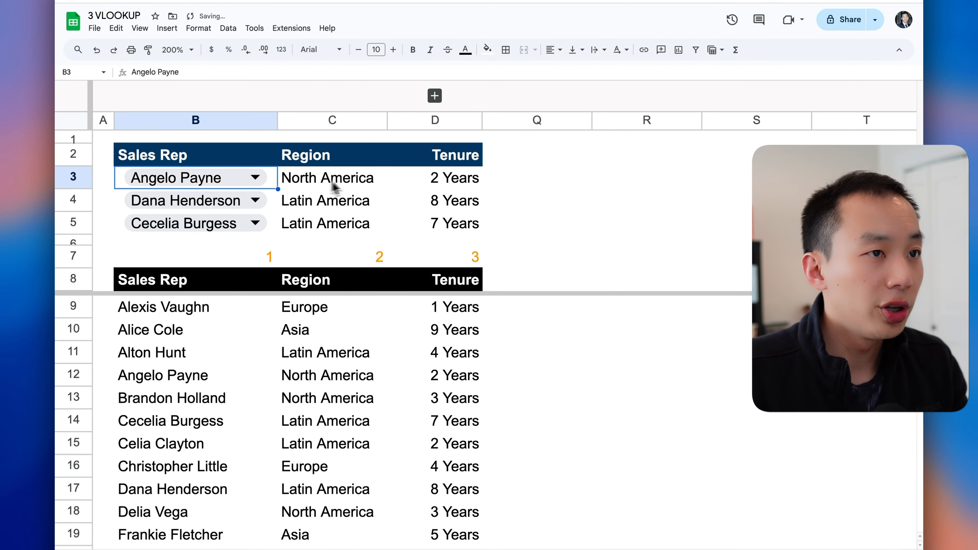
Change the sales rep in B4 to the one listed in row 19 of the table.
left_click(258, 201)
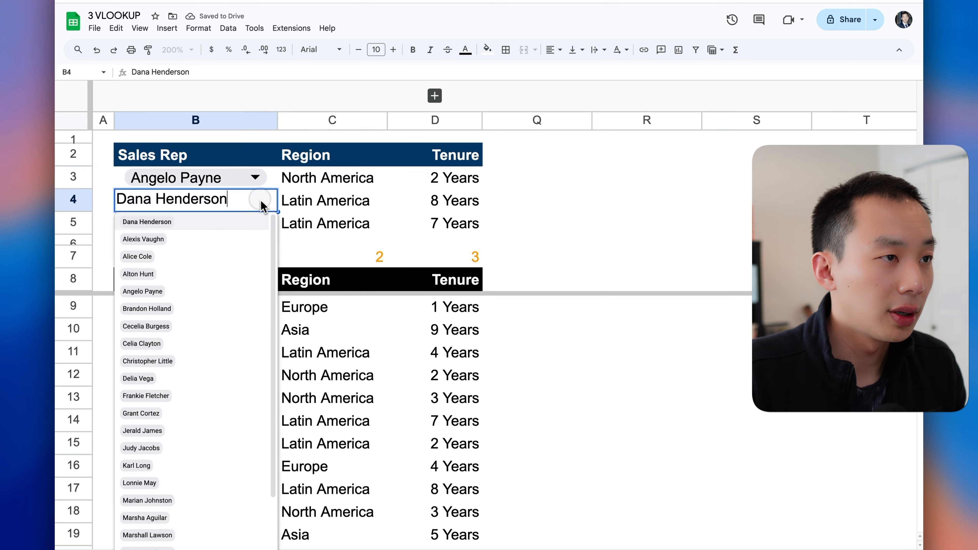
left_click(168, 382)
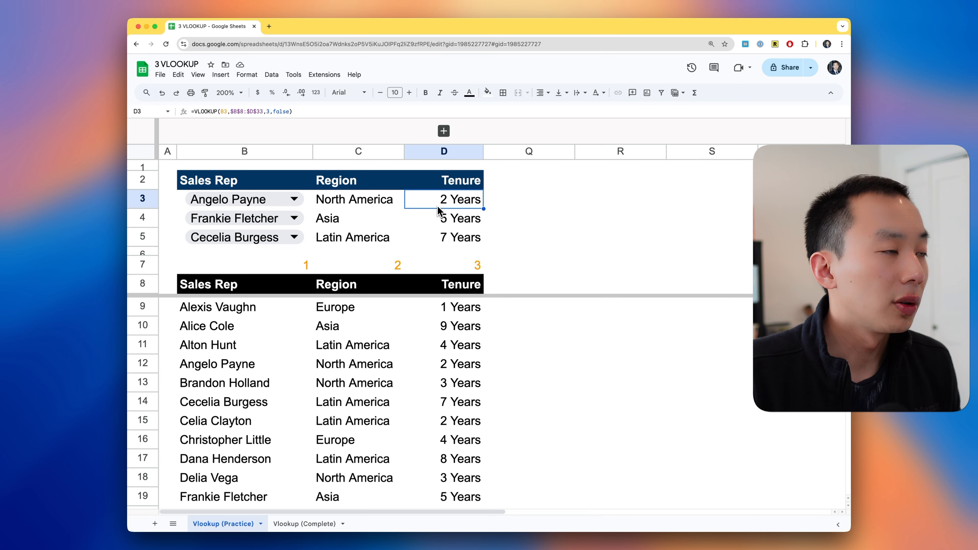
Clear the tenure formulas in D3:D5 and the region formulas in C4:C5, keeping only the one in C3.
key("shift+Down")
key("shift+Down")
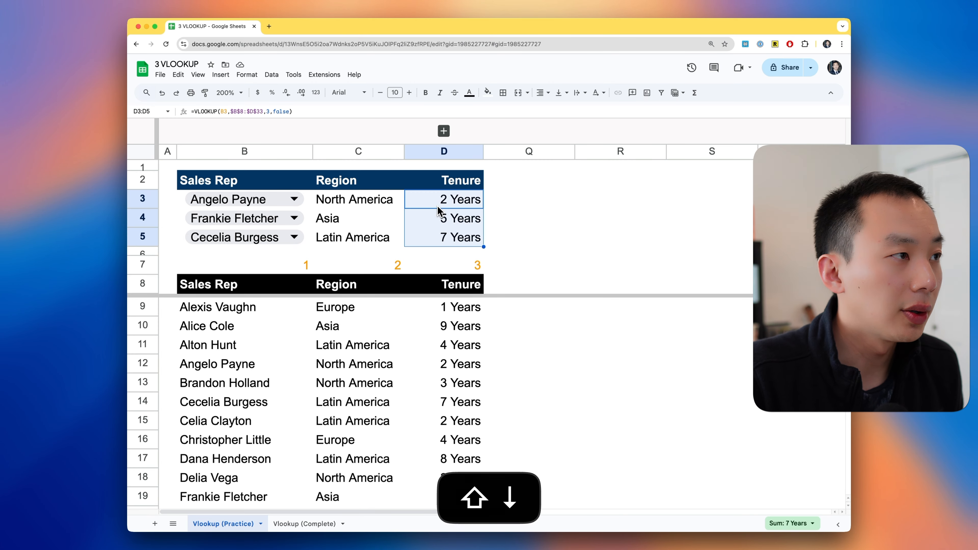
key("BackSpace")
key("Left")
key("Down")
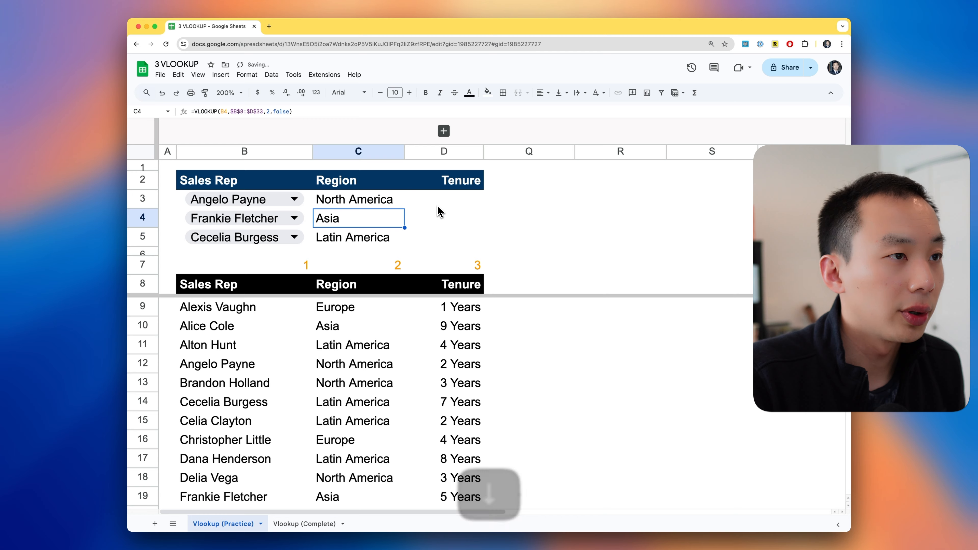
key("shift+Down")
key("BackSpace")
Copy the C3 region formula and paste it directly into D3.
key("Up")
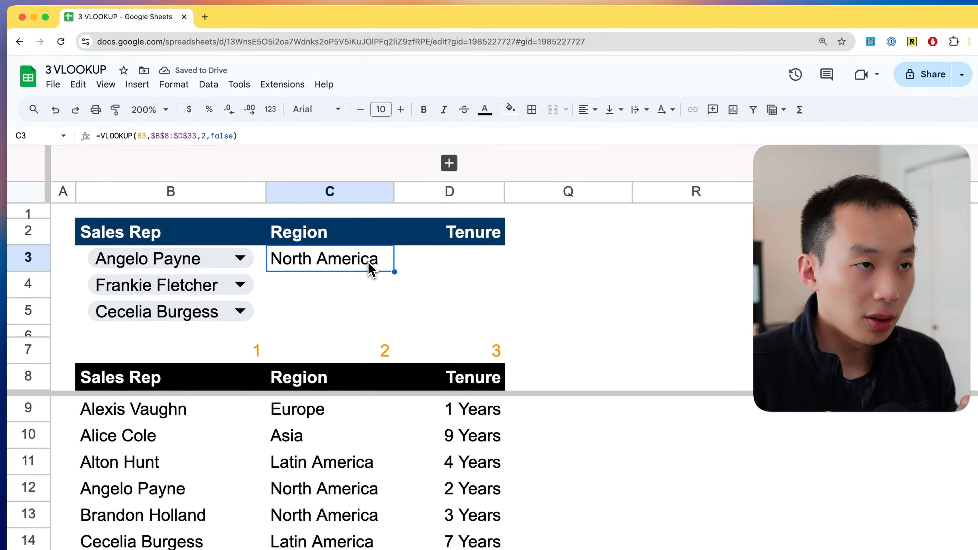
key("super+c")
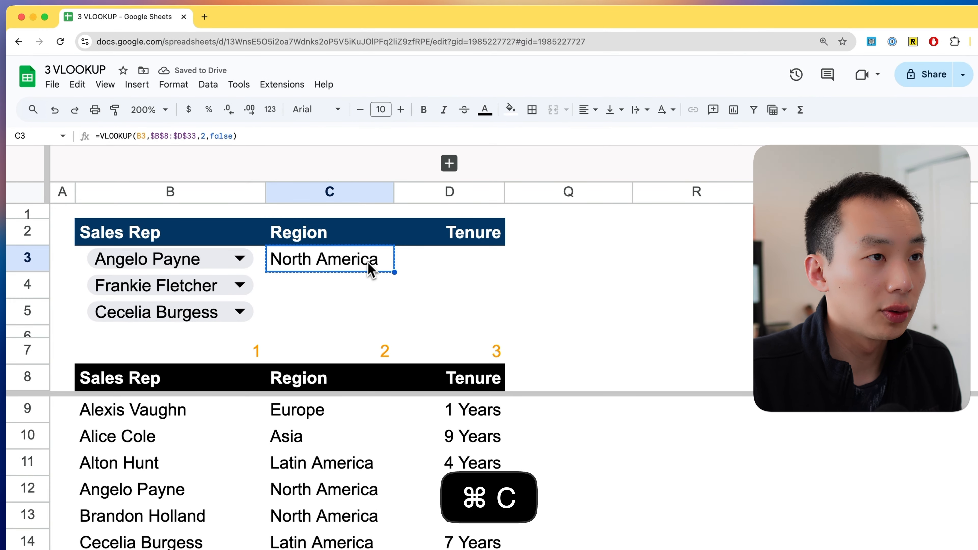
left_click(448, 265)
key("super+v")
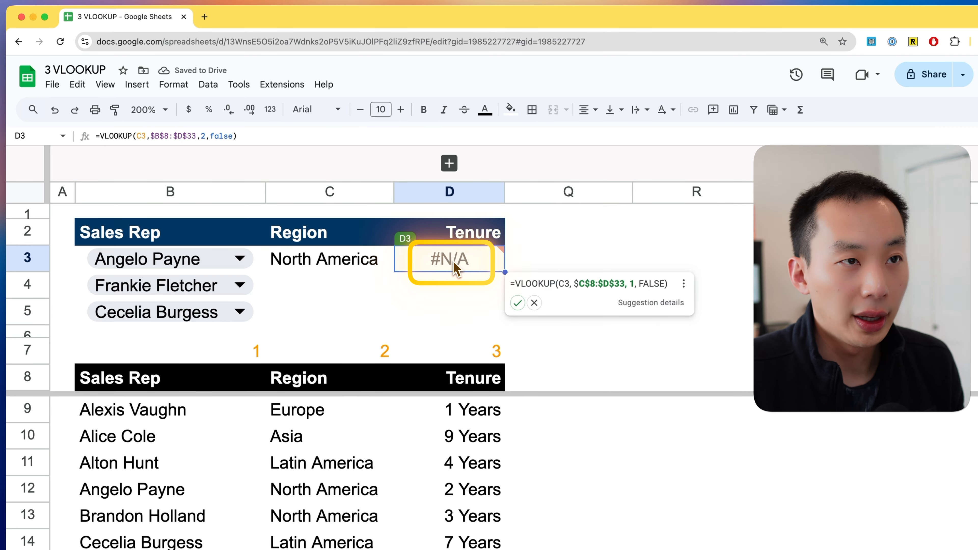
Compare the lookup cell references in the D3 and C3 formulas without changing them.
double_click(455, 266)
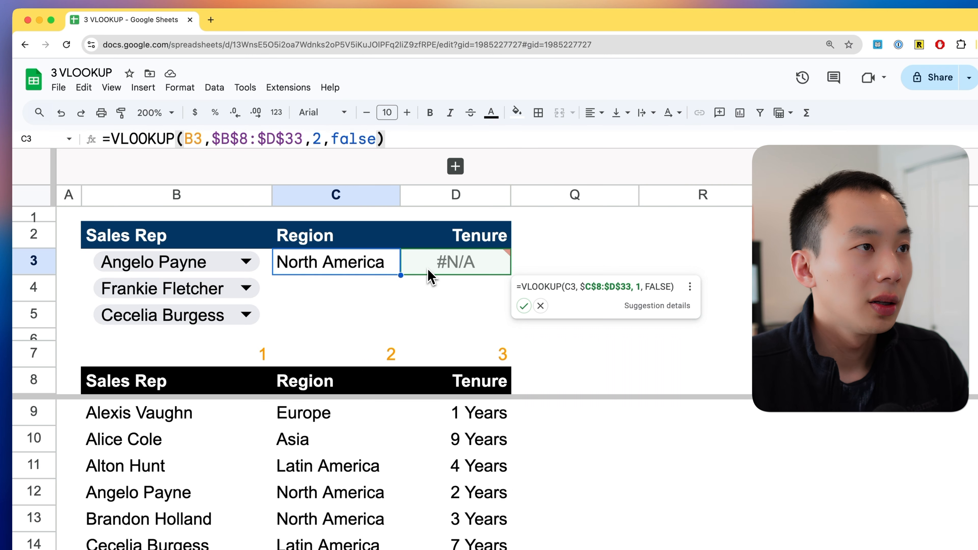
key("Return")
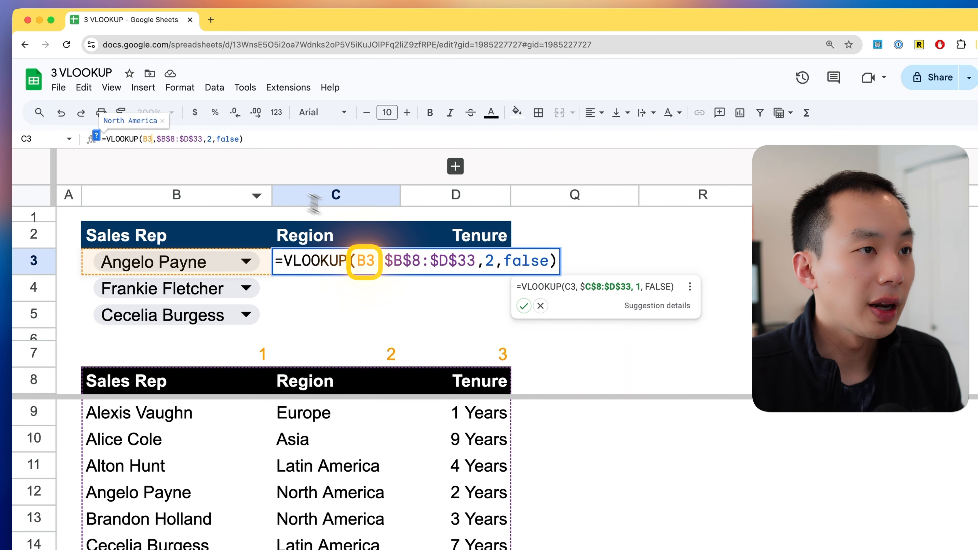
key("Escape")
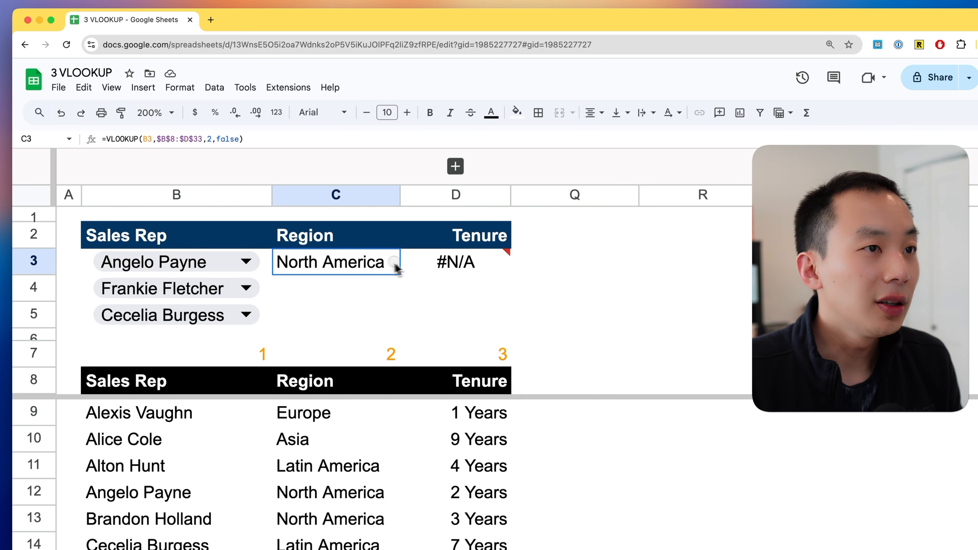
left_click(424, 264)
key("Return")
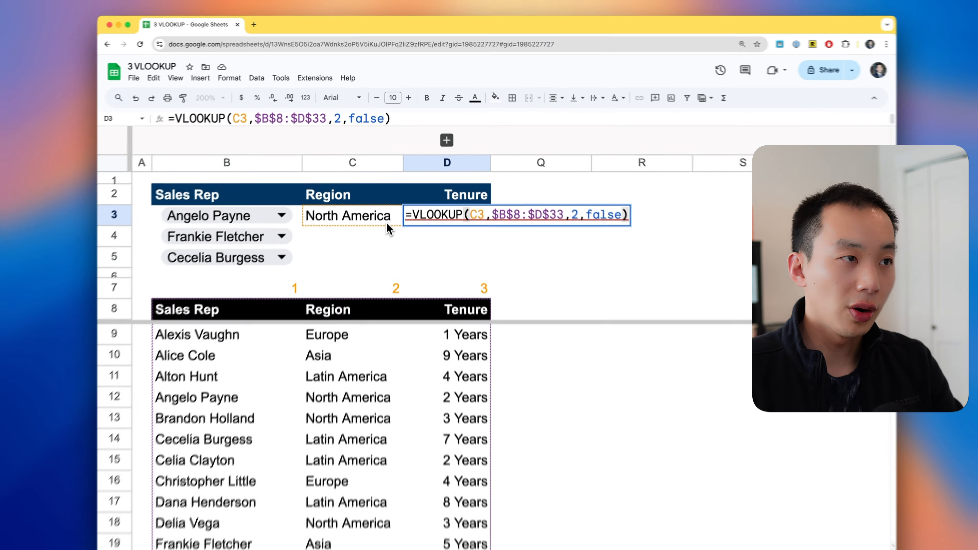
key("Escape")
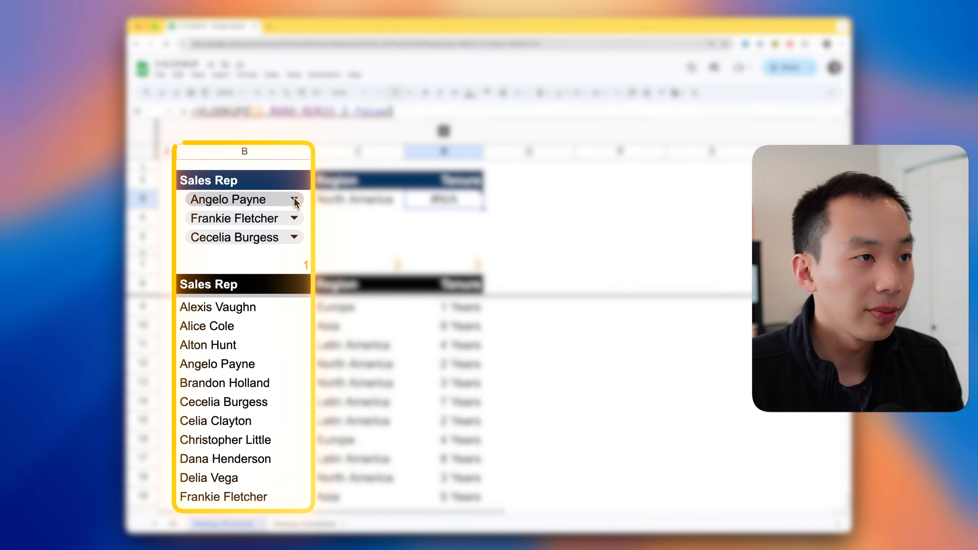
Lock the column of the lookup value in the C3 formula by making it $B3.
double_click(366, 201)
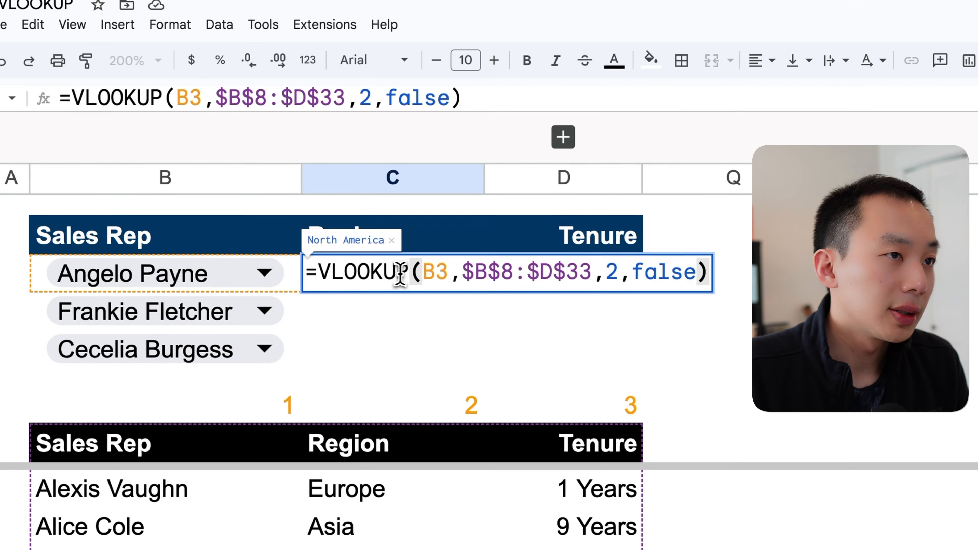
left_click(423, 271)
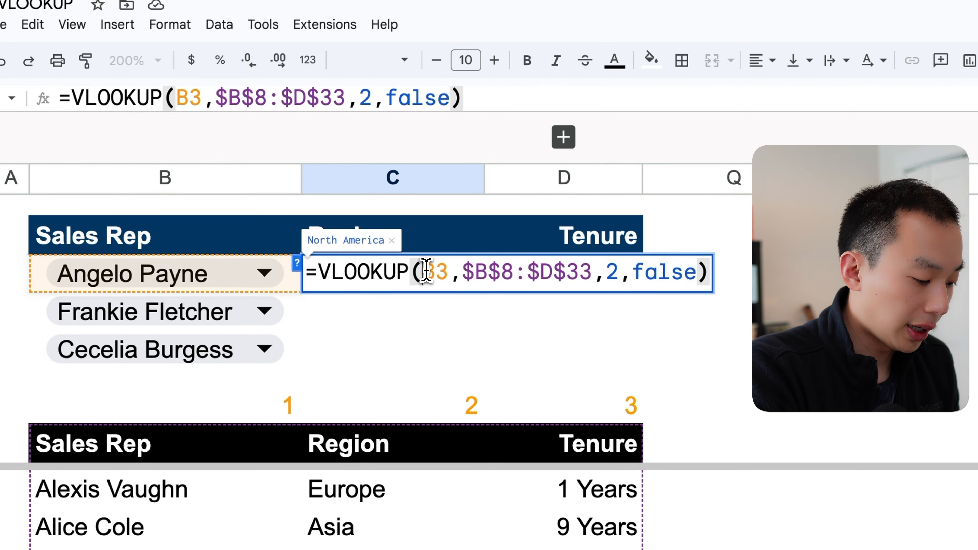
type("$")
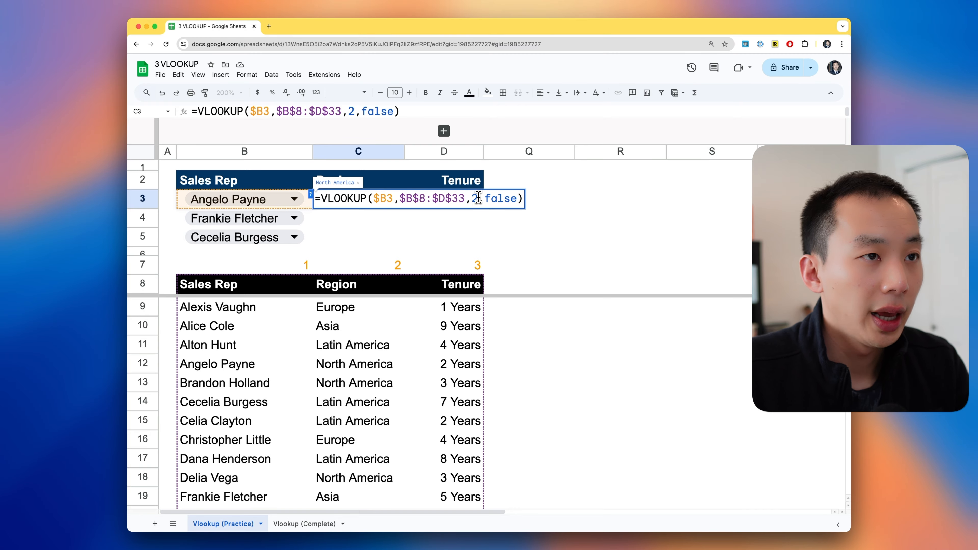
Replace the fixed column index in the C3 formula with the row-locked reference C$7.
double_click(477, 198)
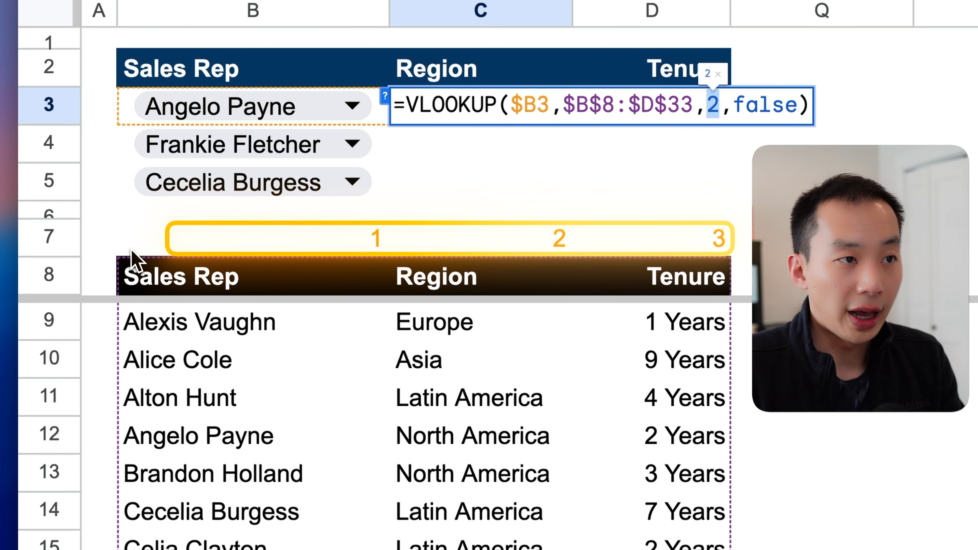
key("BackSpace")
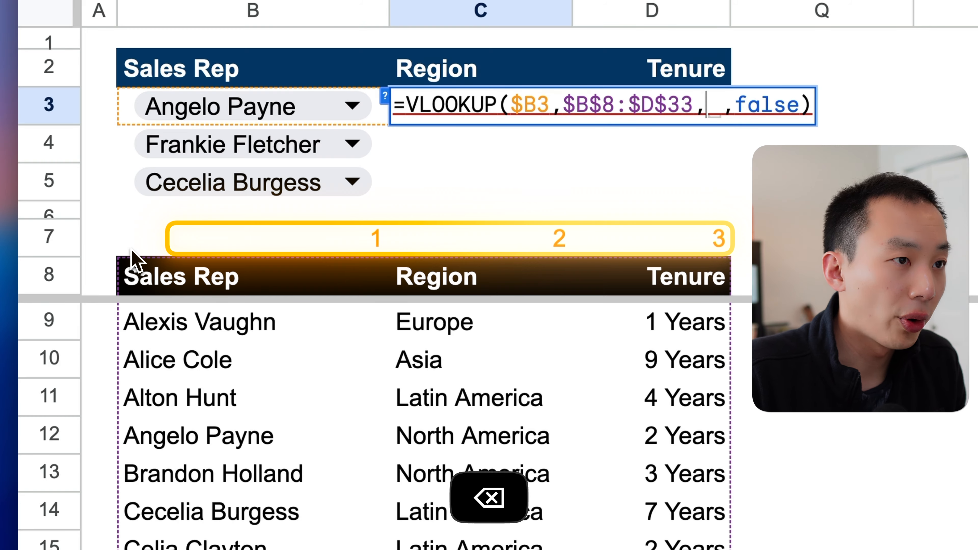
left_click(493, 251)
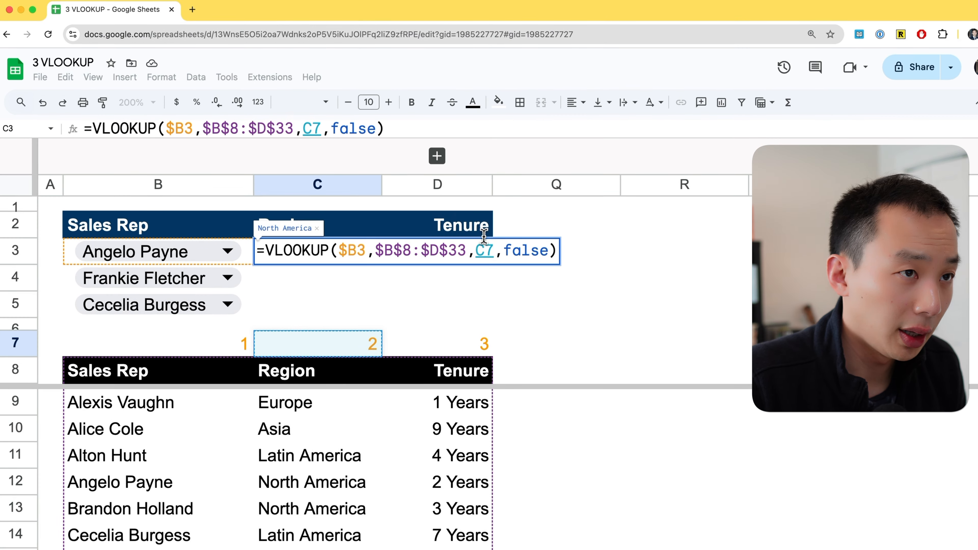
left_click(485, 249)
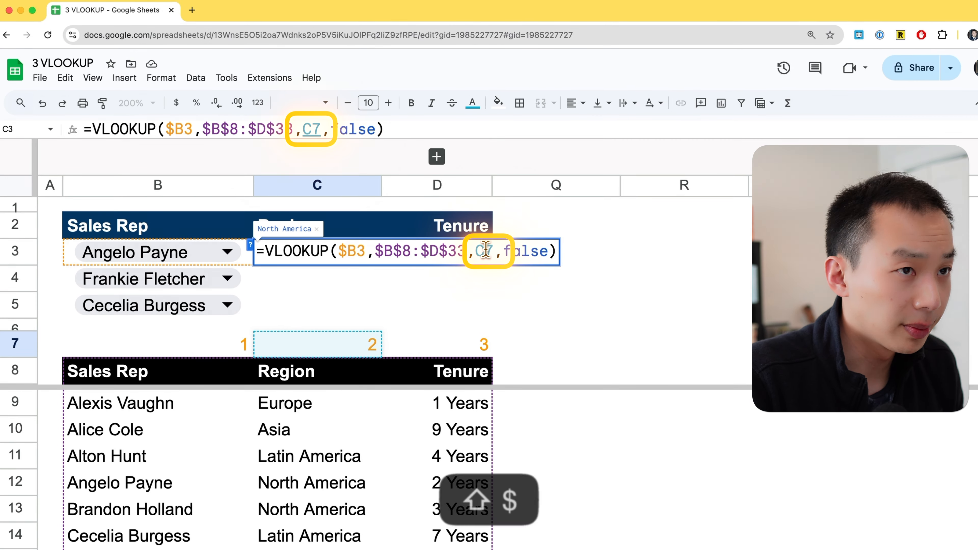
type("$")
key("Return")
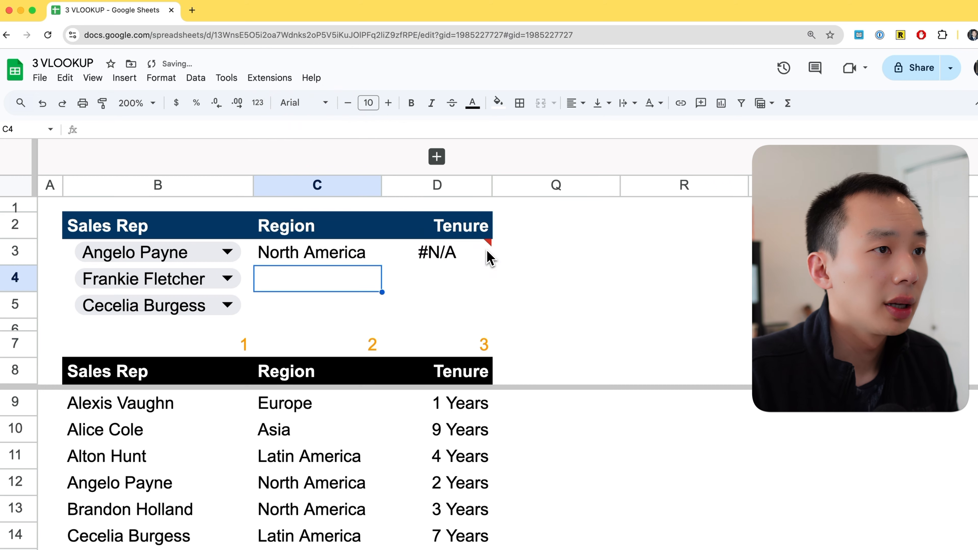
Clear the faulty formula in D3 and fill the C3 formula right and down through C3:D5.
left_click(410, 260)
key("BackSpace")
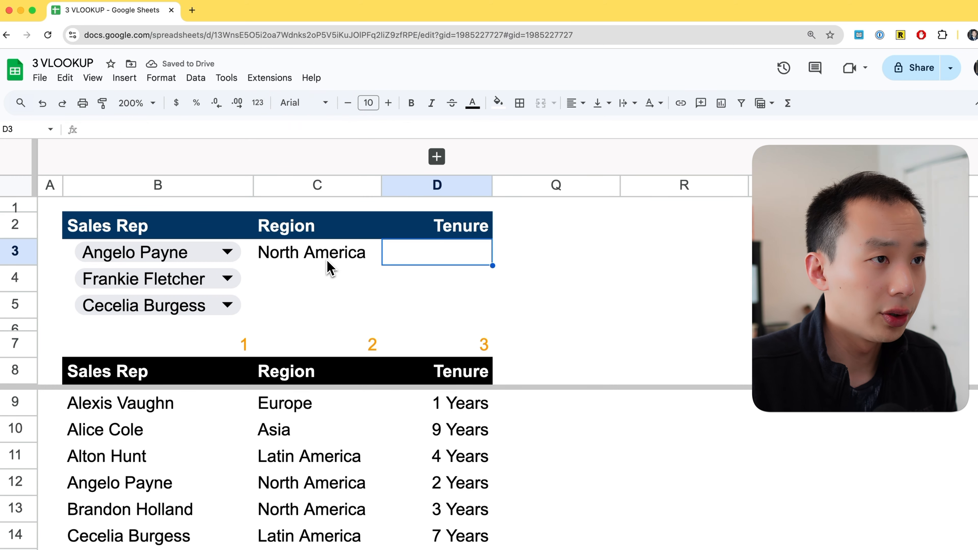
left_click_drag(319, 262, 463, 304)
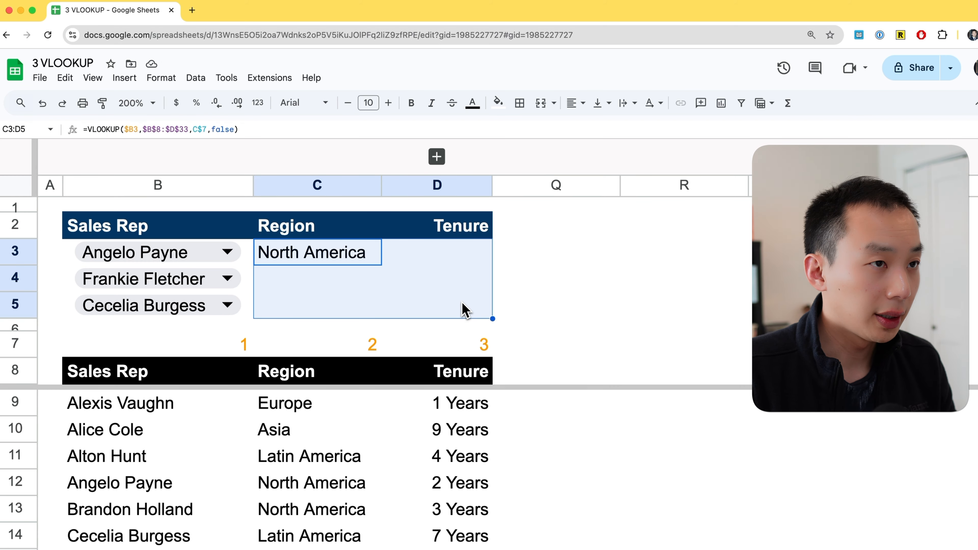
key("super+r")
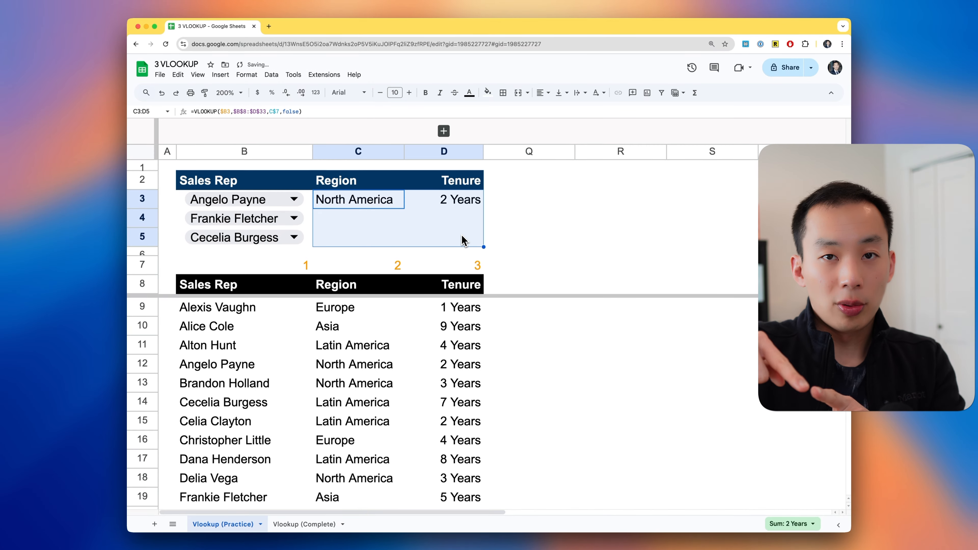
key("super+d")
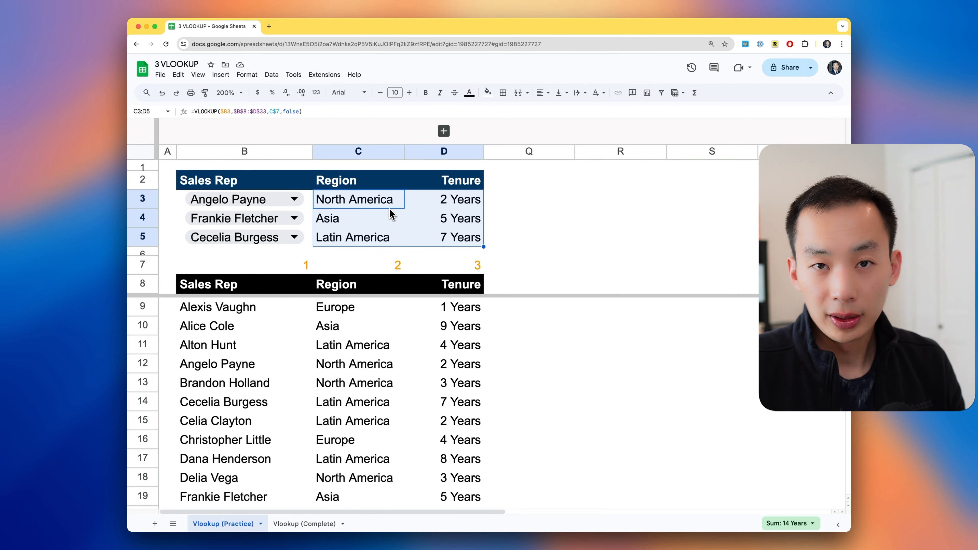
Inspect the cell references in the C3 formula and in the filled D4 formula.
left_click(423, 221)
left_click(399, 205)
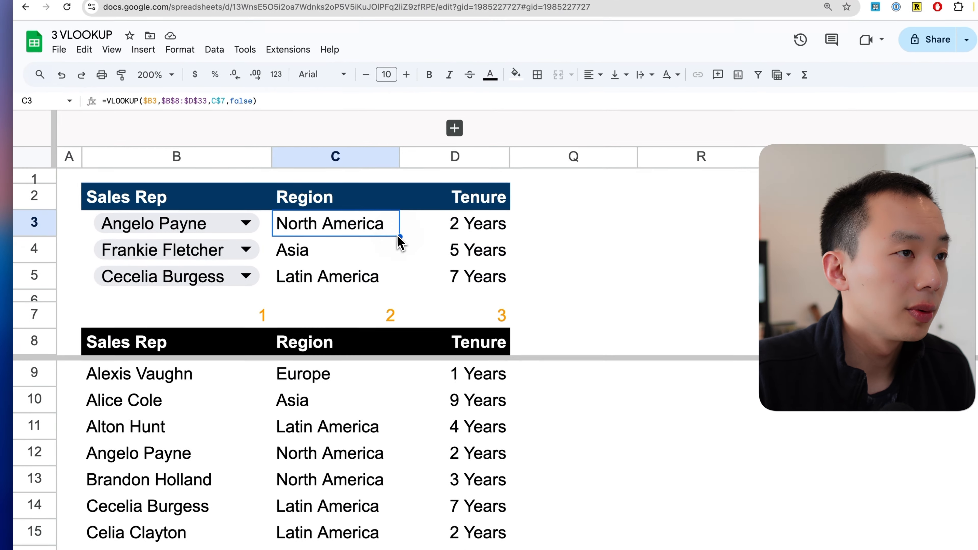
double_click(379, 232)
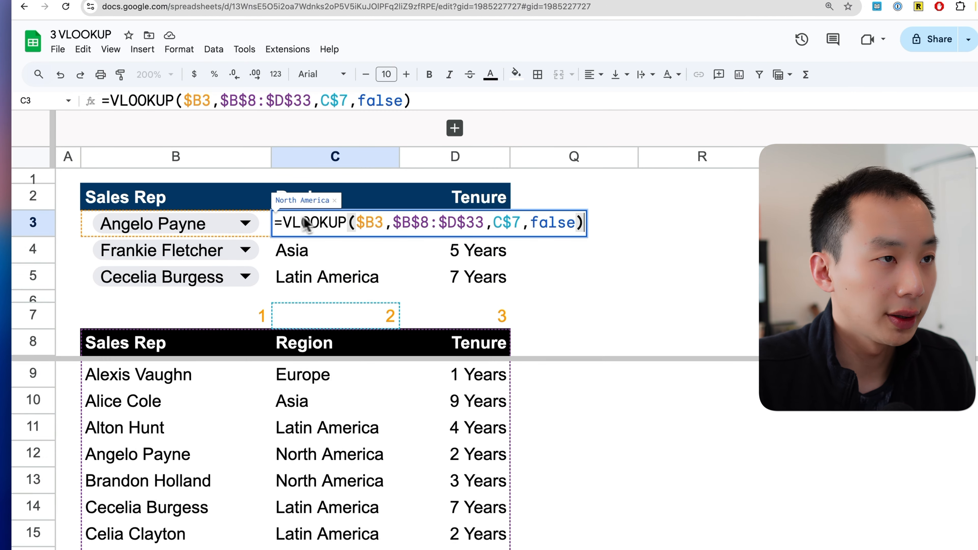
key("Escape")
left_click(461, 252)
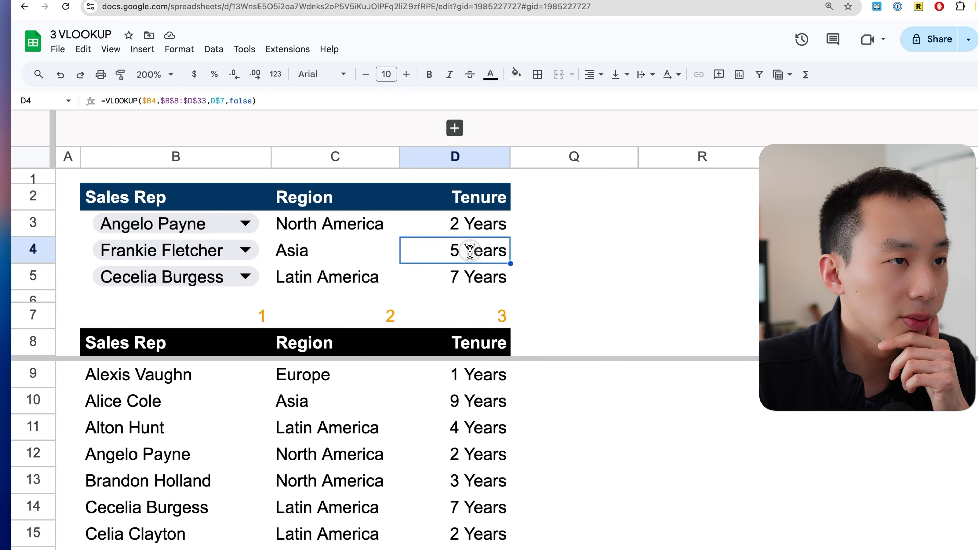
double_click(472, 255)
left_click(486, 251)
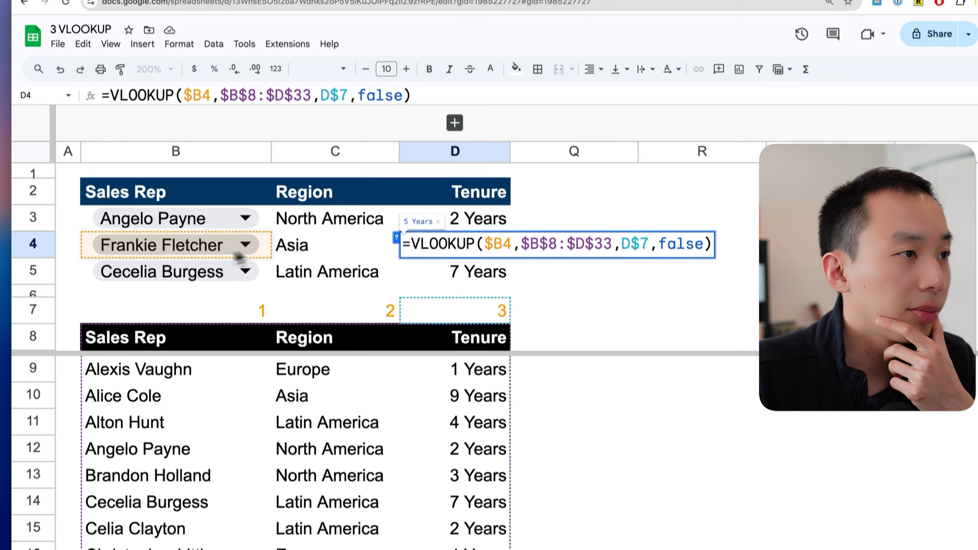